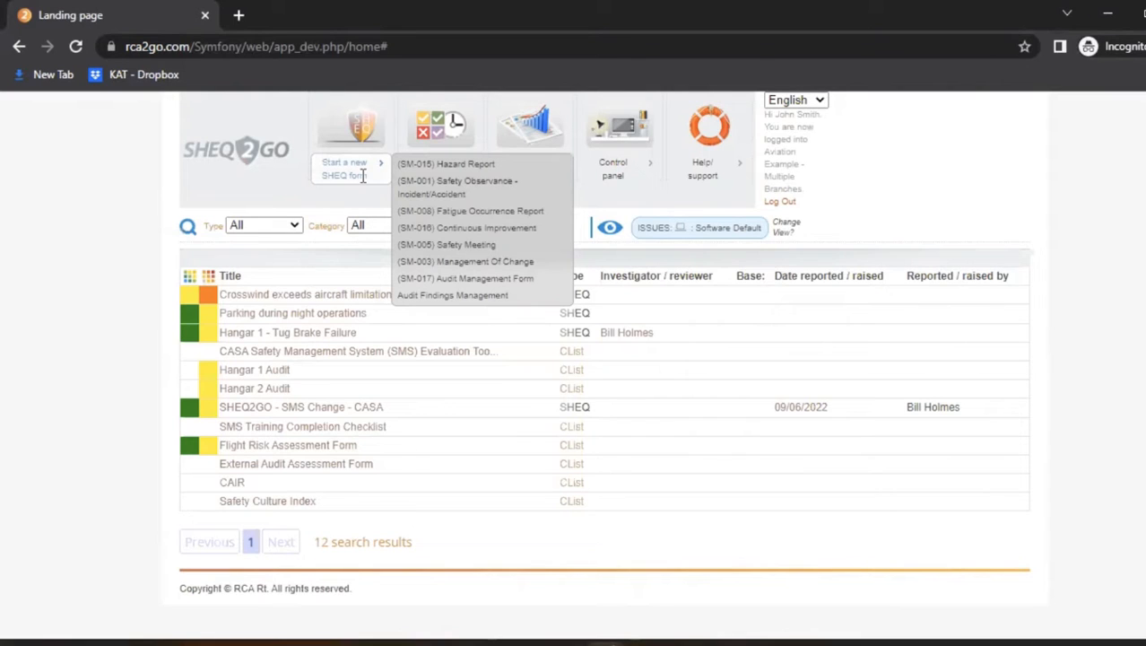
Start a new (SM-001) Safety Observance - Incident/Accident form and answer Yes to reporting an air safety observation.
click(496, 197)
click(501, 393)
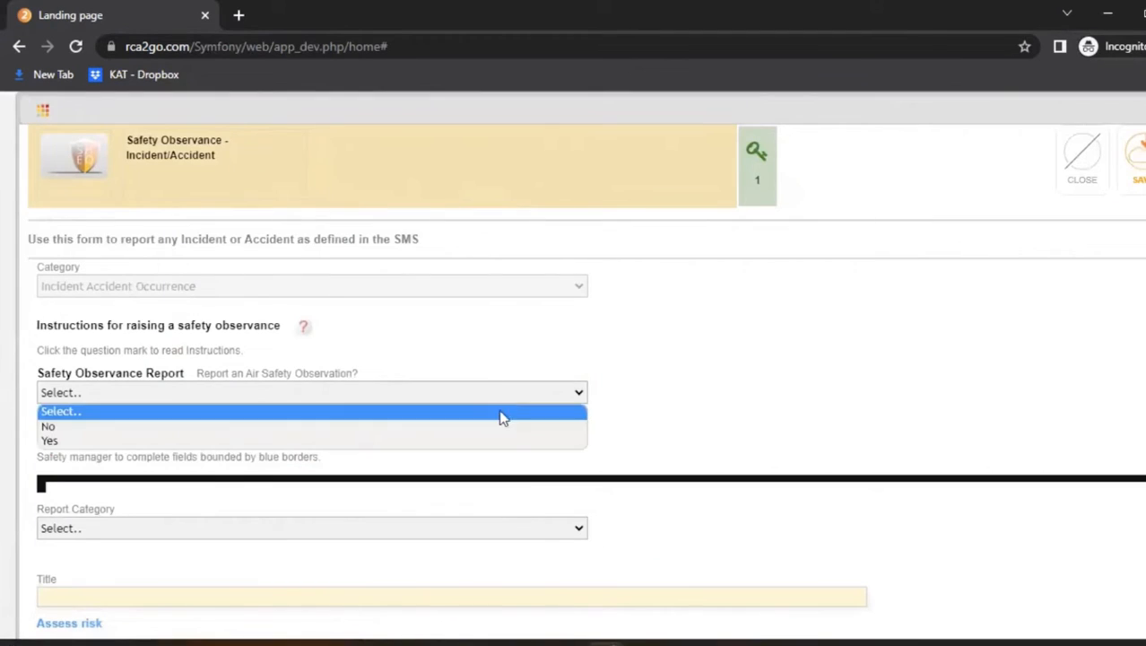
click(512, 440)
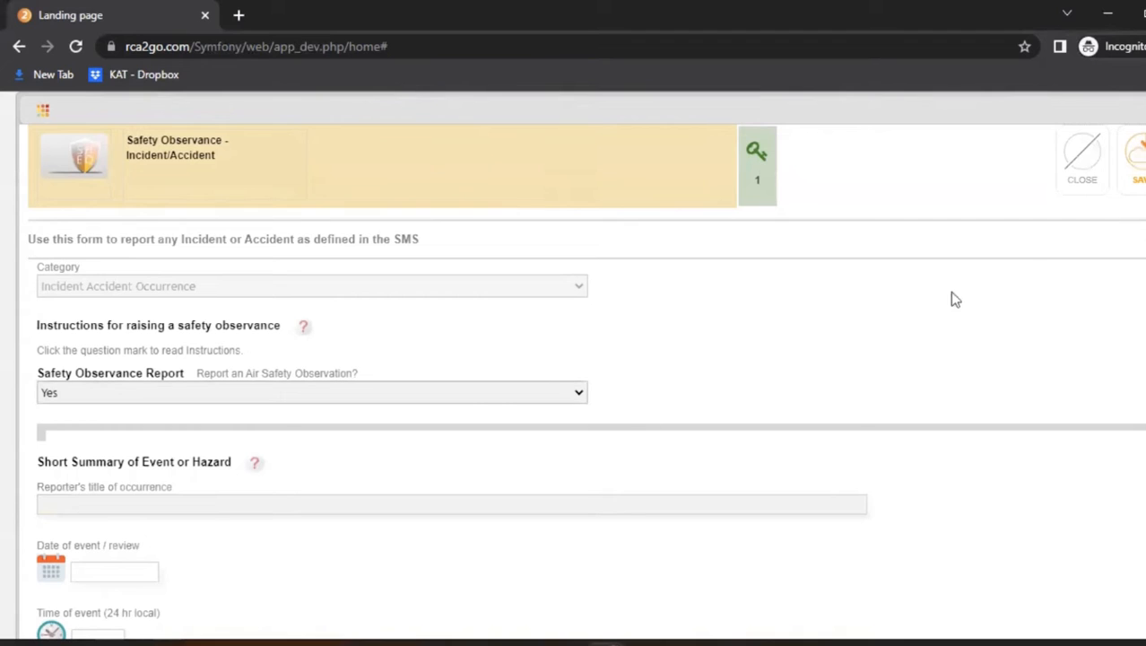
Enter "Slipped on a power cable at the hangar" as the reporter's title of occurrence.
scroll(463, 256, down, 3)
click(461, 256)
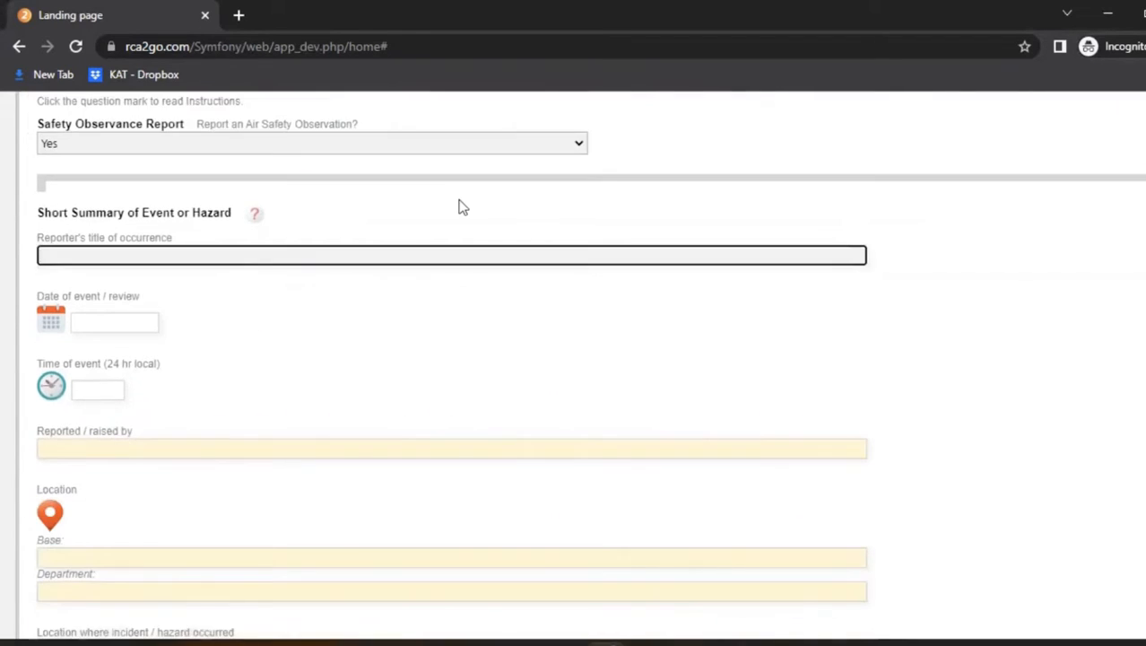
text(Slipped on a power cable at the hangar)
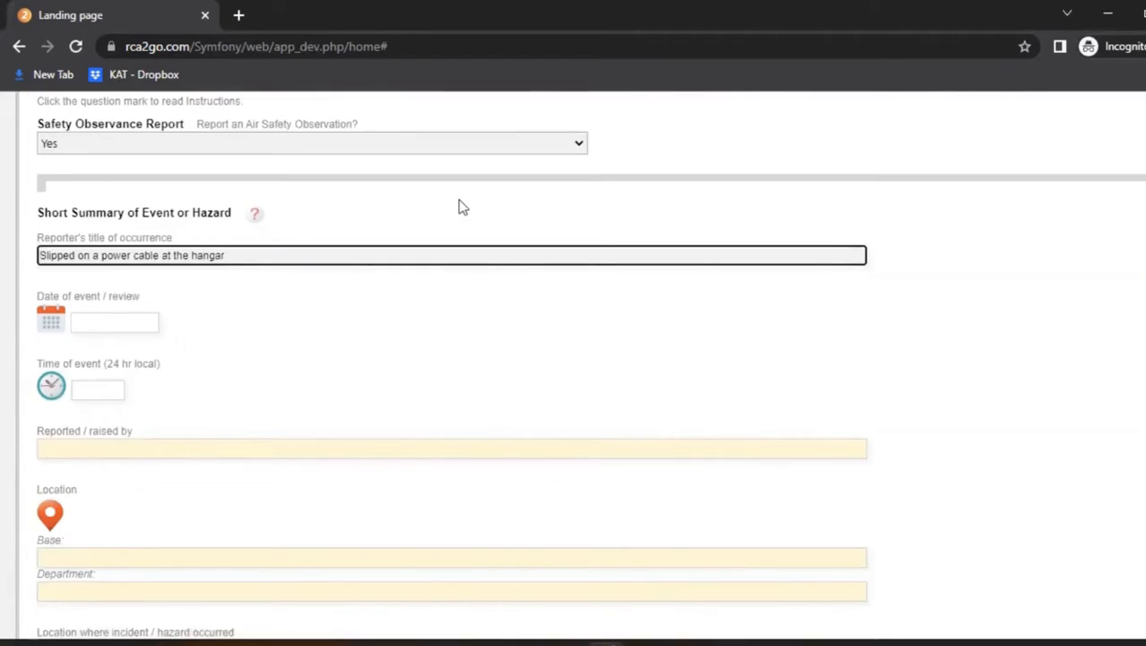
Set the event date to 01-09-2022 and the event time to 11:30.
key(Tab)
click(253, 417)
click(98, 389)
drag(267, 514, 265, 514)
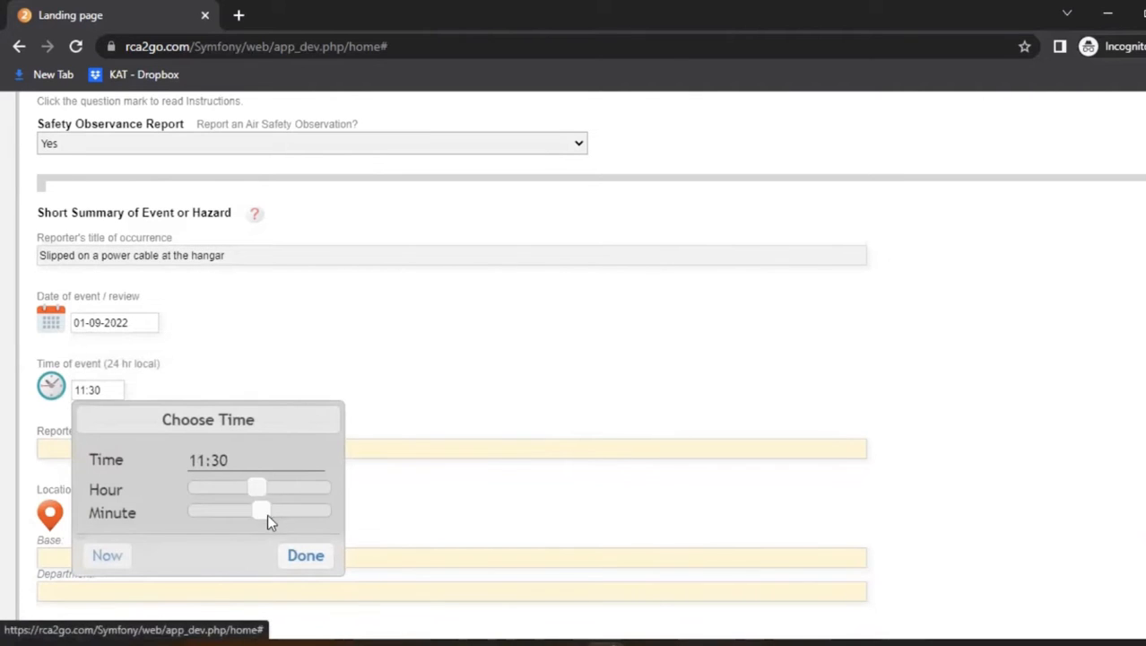
Fill in the reporter's name, base Airport and department Operations, with Hangar 1 as the location where the incident occurred.
text(O)
text(pe)
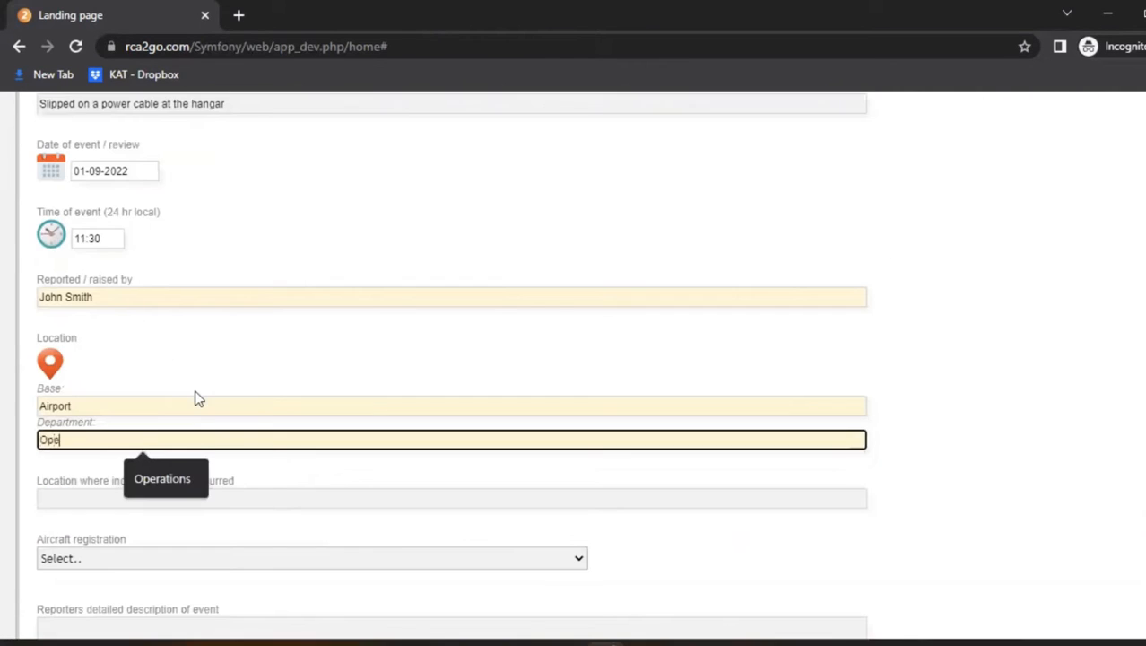
text(rations)
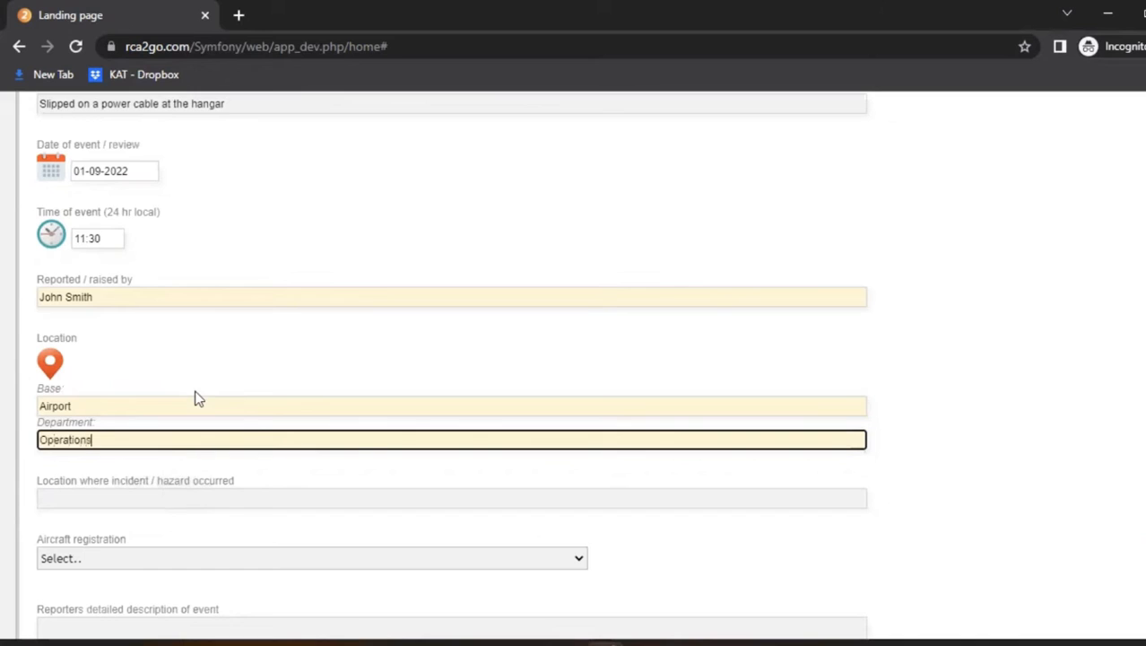
click(254, 498)
text(Hangar 1)
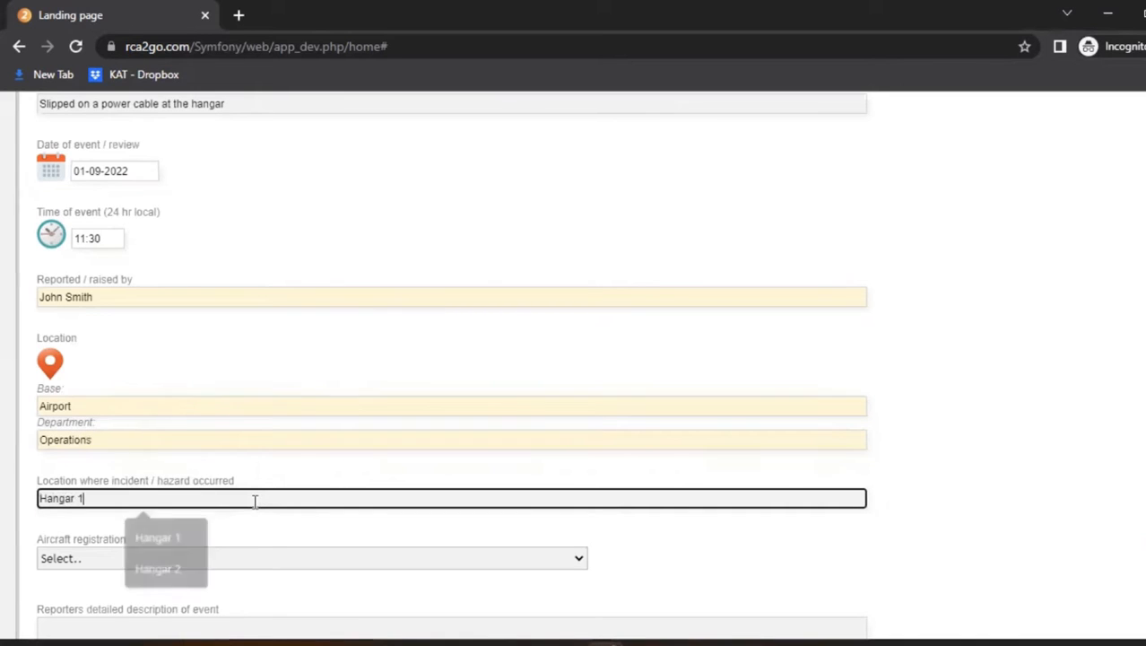
click(304, 524)
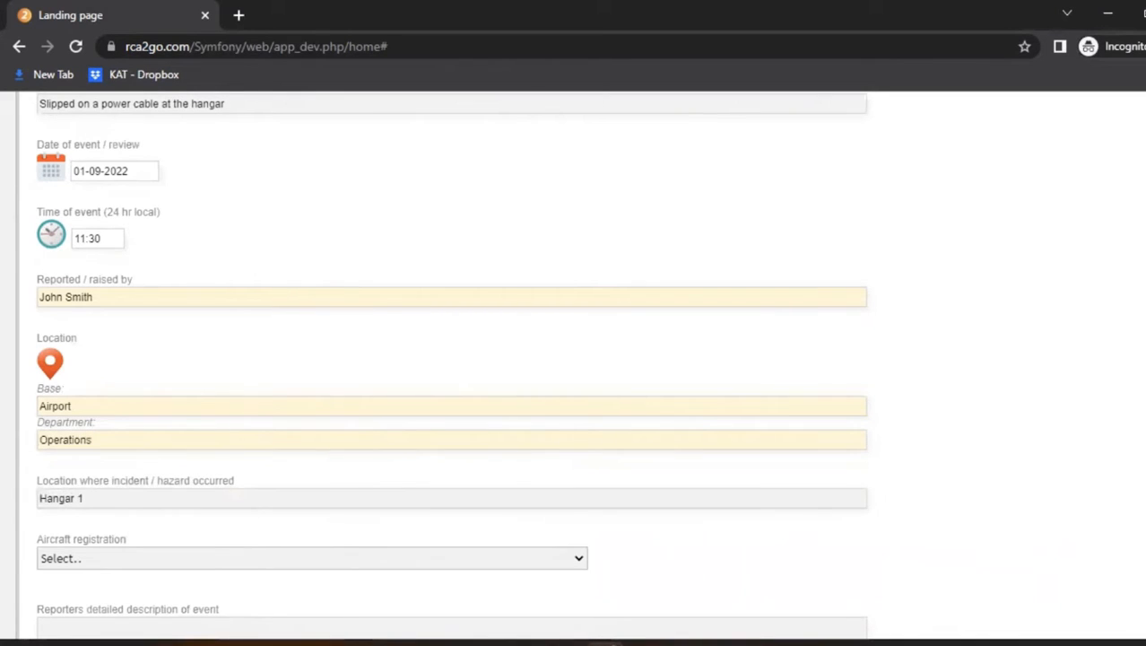
Describe the event in detail: slipping on a power cable in Hangar 1 at 11:30 am, scraping a knee and applying first aid.
scroll(451, 355, down, 2)
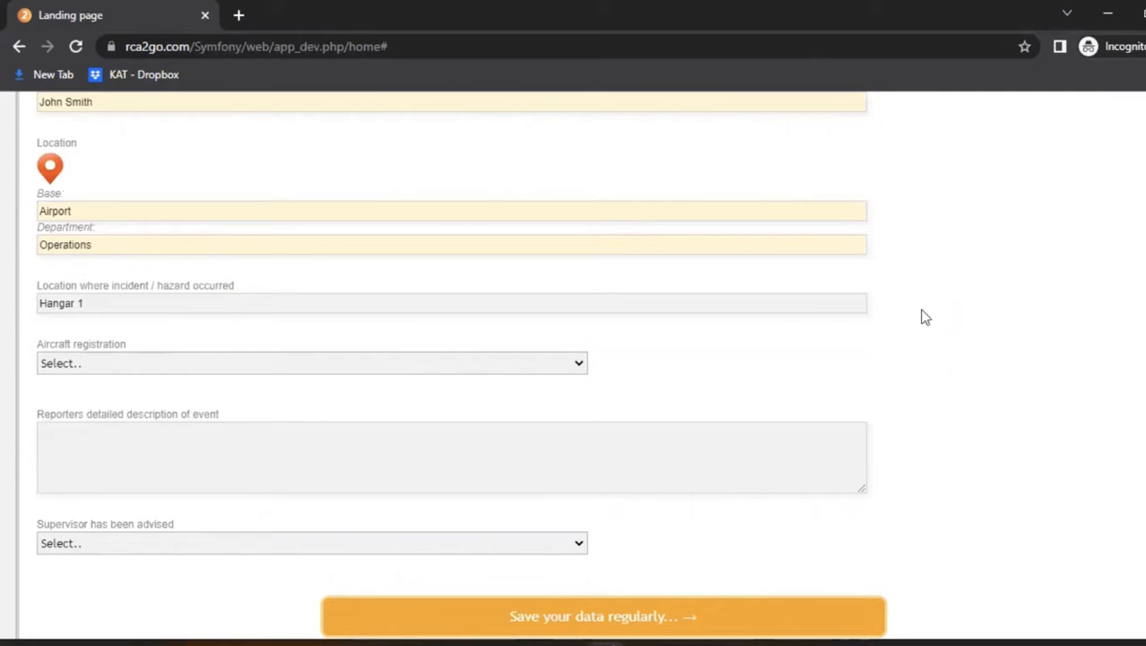
click(302, 441)
text(I arrived at Hangar 1 at about 10 am. As I was making my way back to the front office at 11:30 am, I accidentally slipped on one of the power cables and scraped my knee. I realised that there were a few power cables and extension cords running across the floor. I went to get the first aid kit to stop the bleeding, cleaned the wound, and applied a bandage to cover it.)
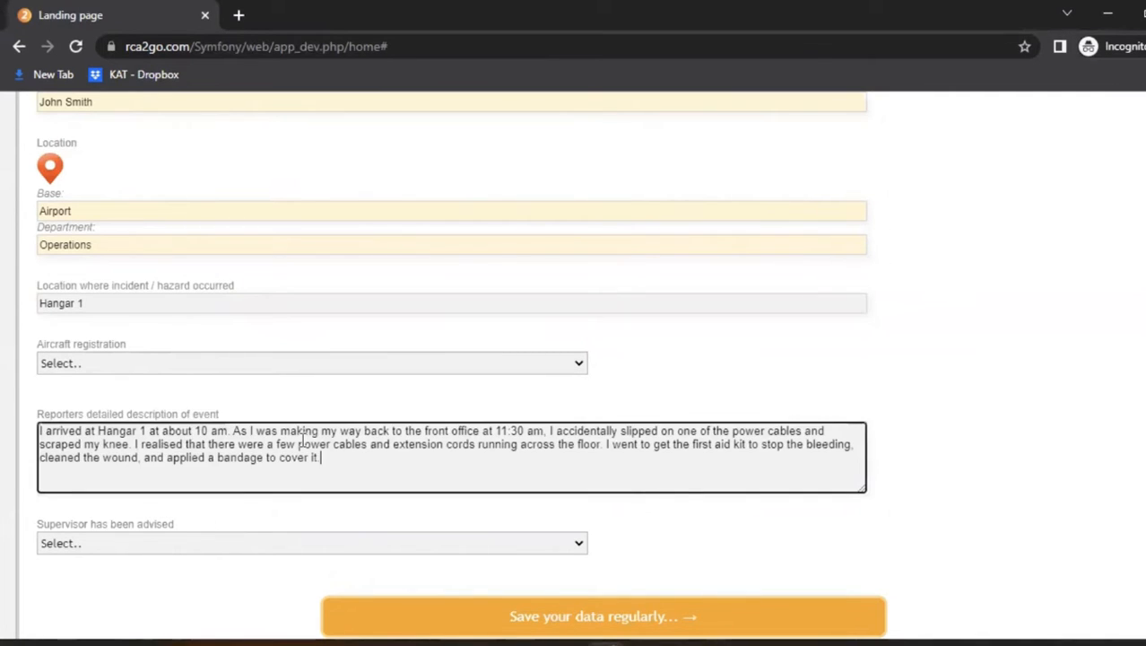
click(942, 471)
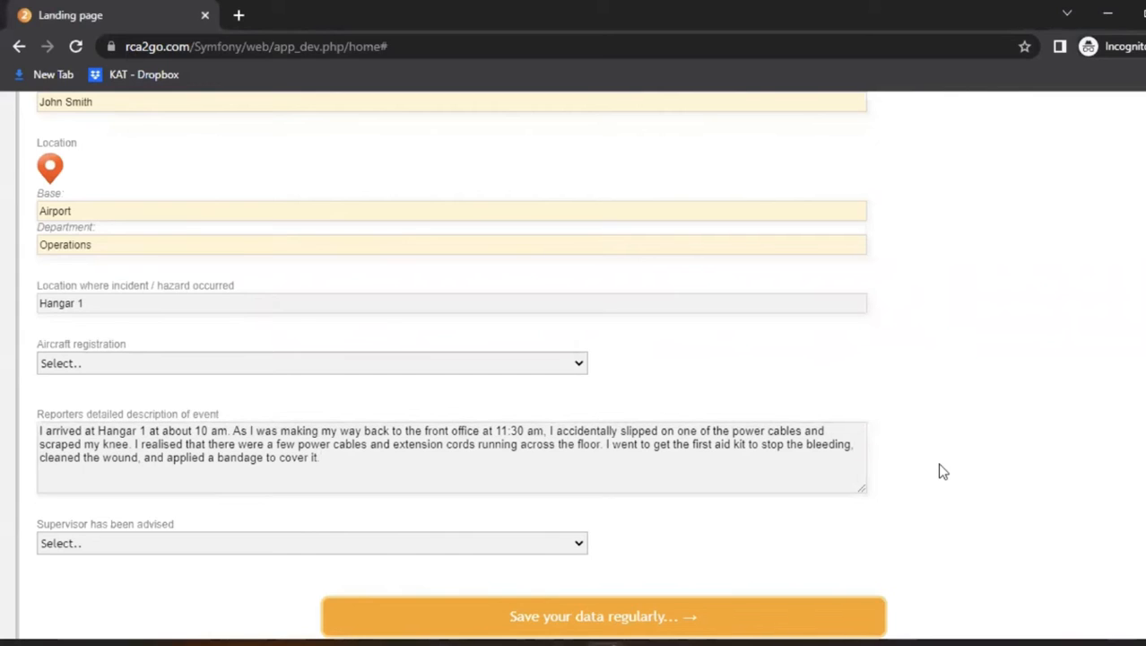
Record that the supervisor has been advised with Yes, and save the form data.
scroll(718, 520, down, 1)
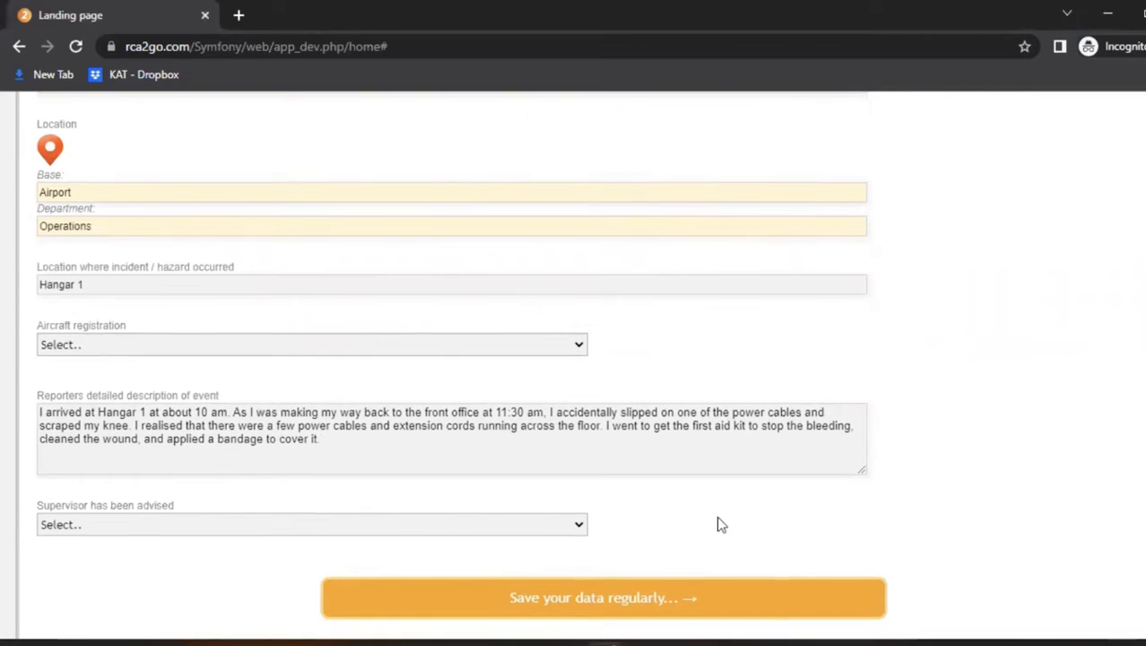
click(558, 527)
click(548, 555)
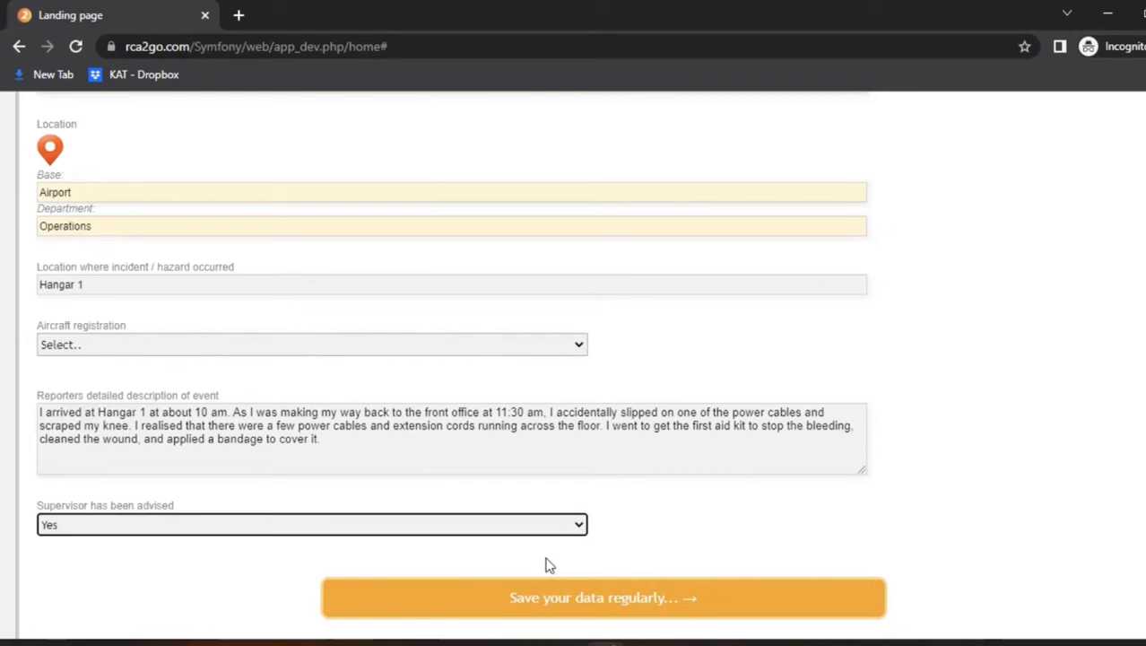
click(639, 550)
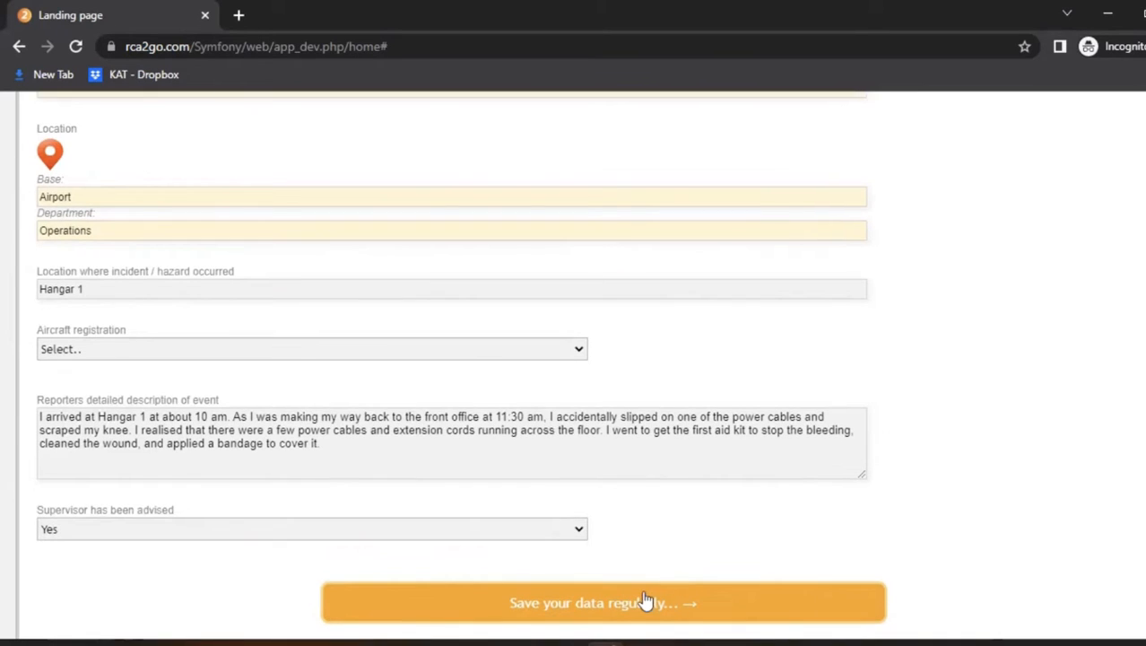
click(645, 600)
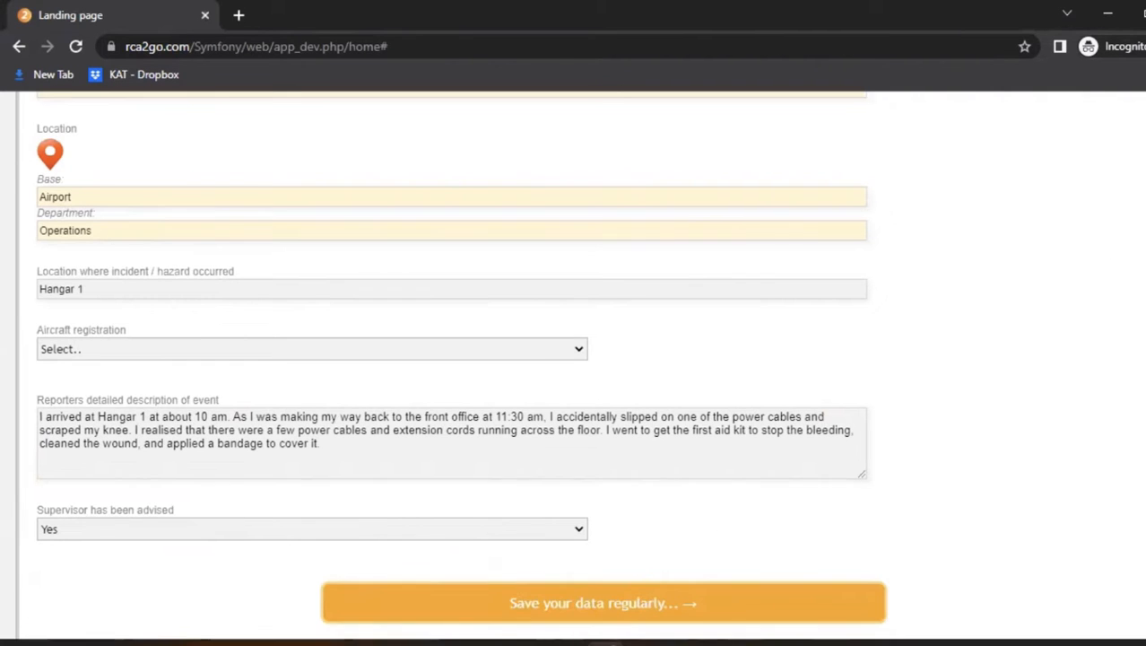
Look through the Air Safety Occurrence and Maintenance Report sections down to the confidentiality options.
scroll(574, 359, down, 3)
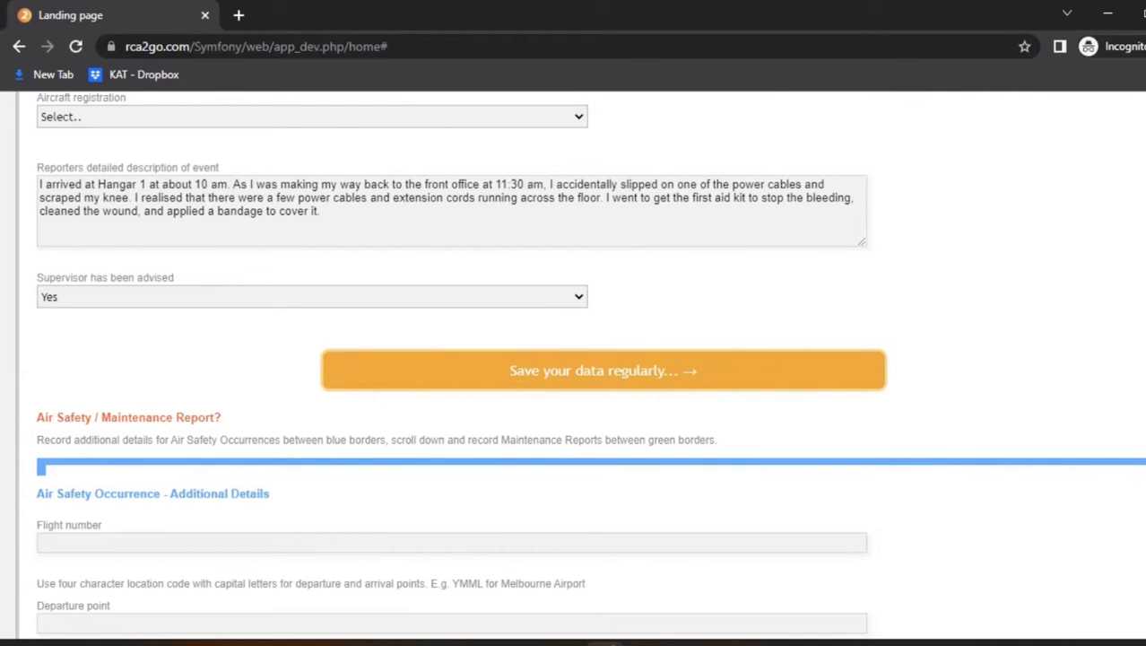
scroll(574, 359, down, 1)
scroll(574, 359, down, 5)
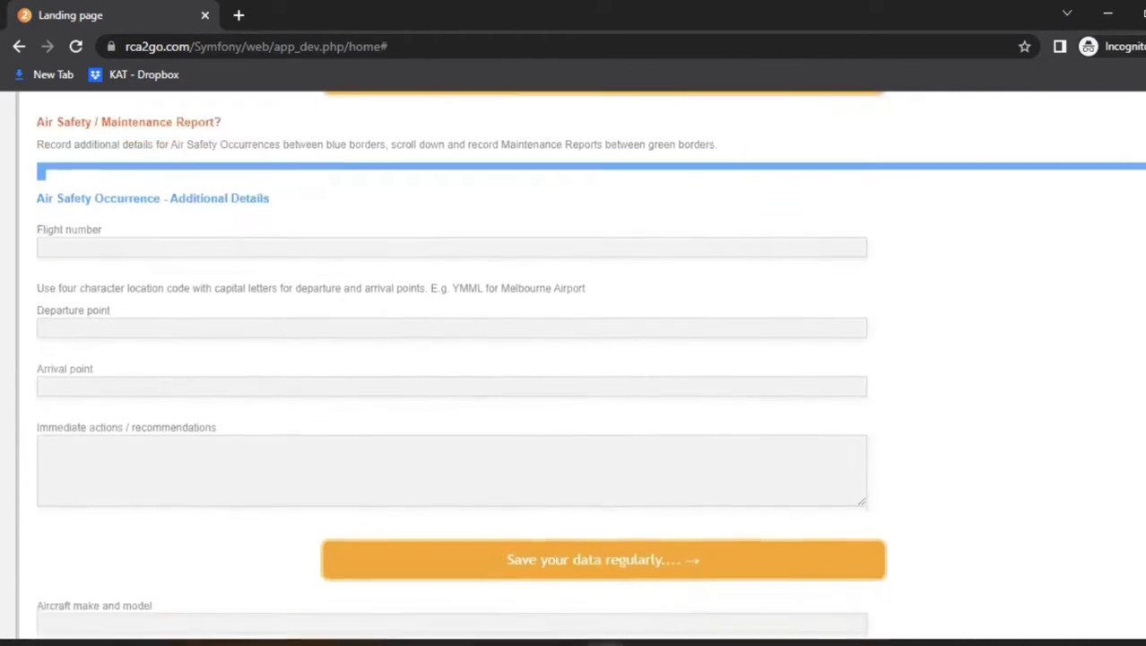
scroll(449, 359, down, 4)
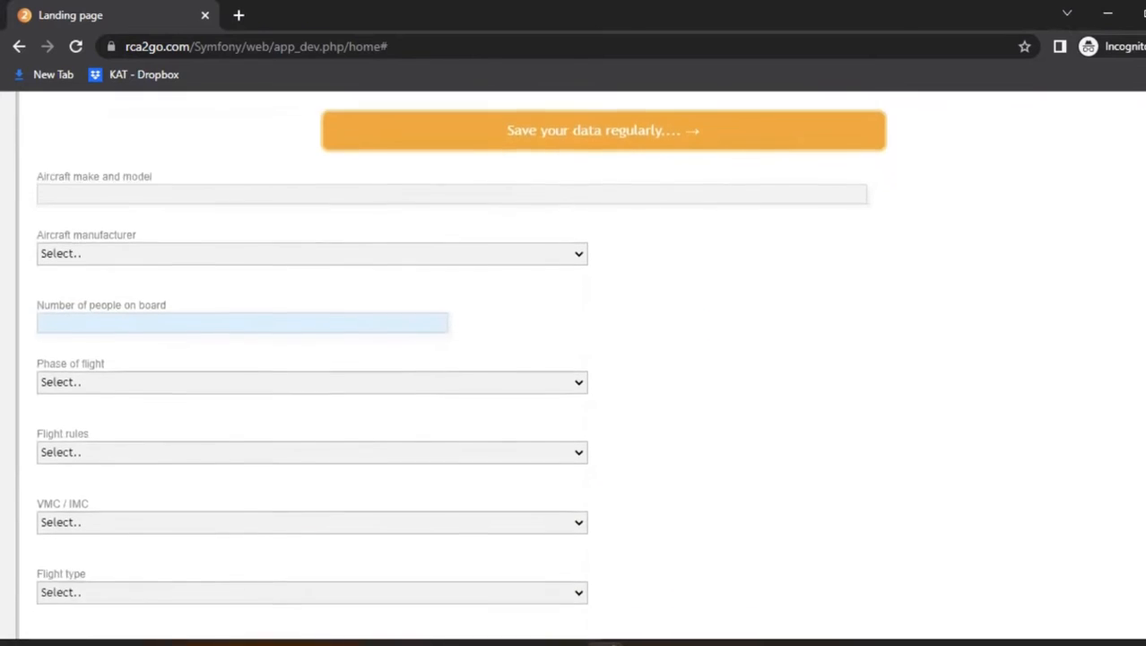
scroll(574, 358, down, 7)
scroll(574, 358, down, 3)
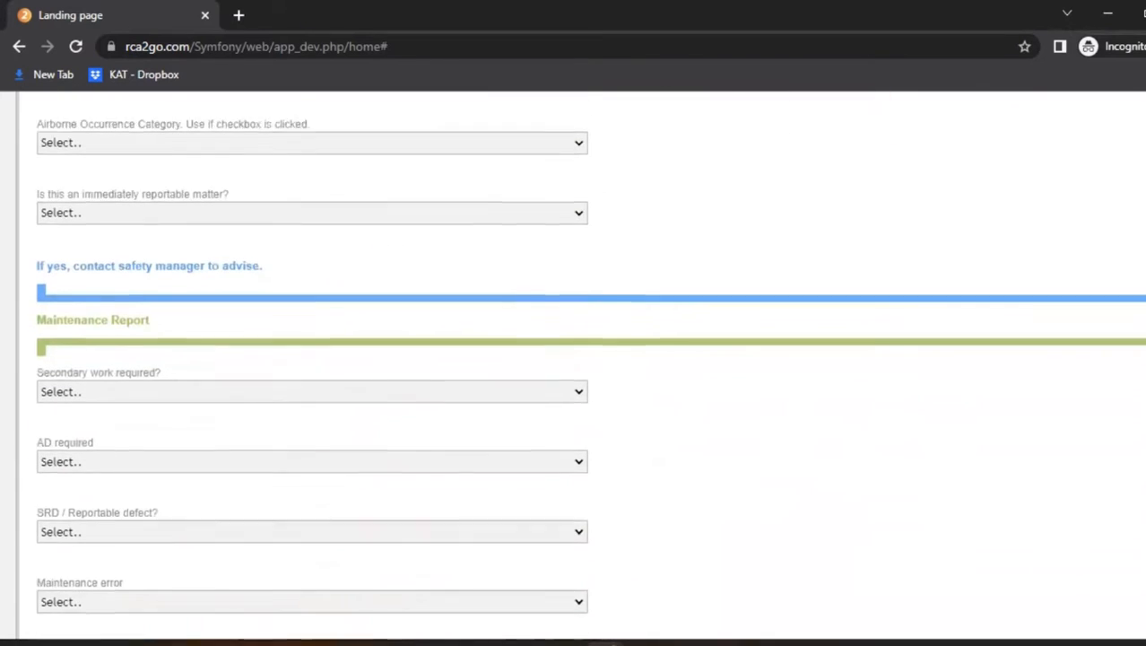
scroll(574, 359, down, 5)
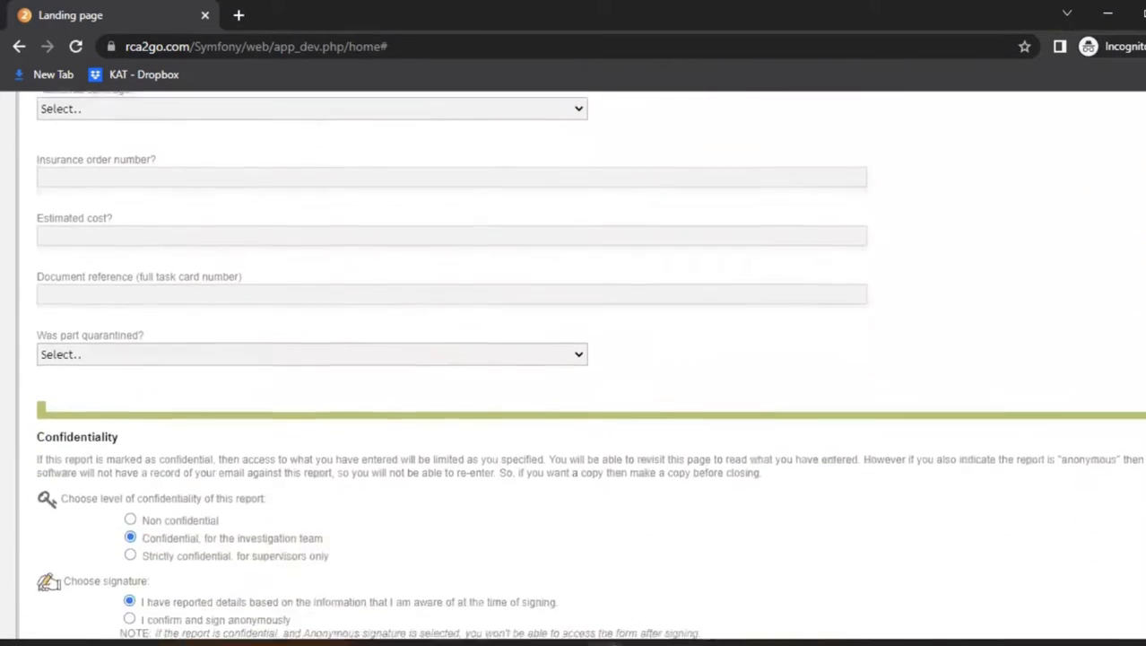
scroll(574, 358, down, 1)
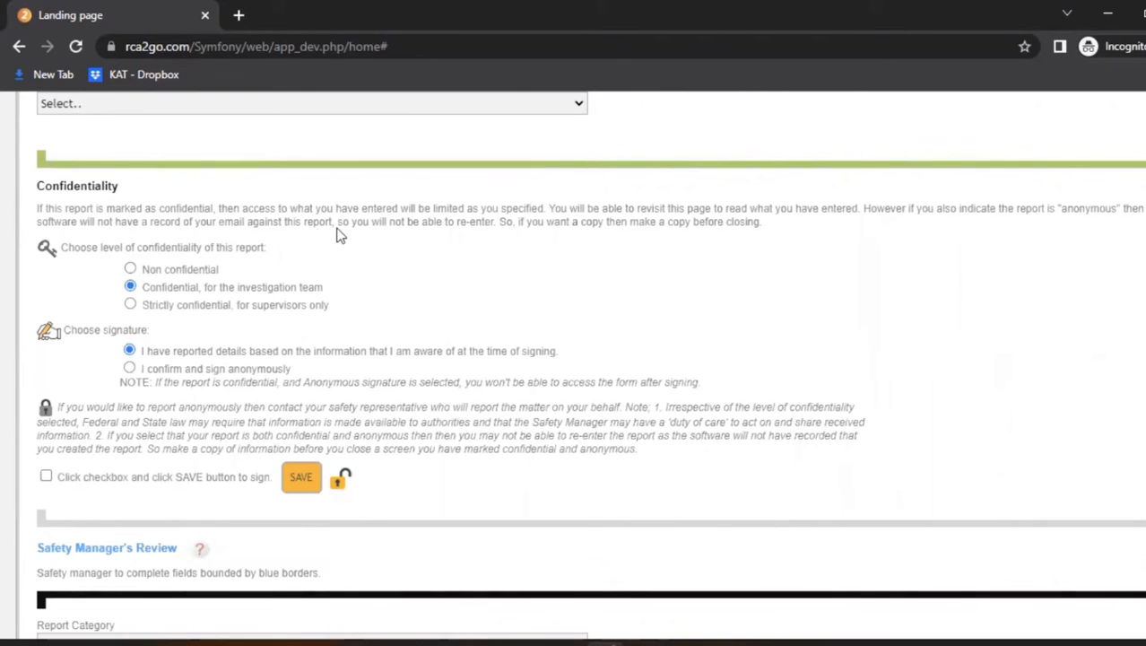
Try the confidentiality levels and set the report to "Strictly confidential, for supervisors only".
click(130, 270)
click(131, 287)
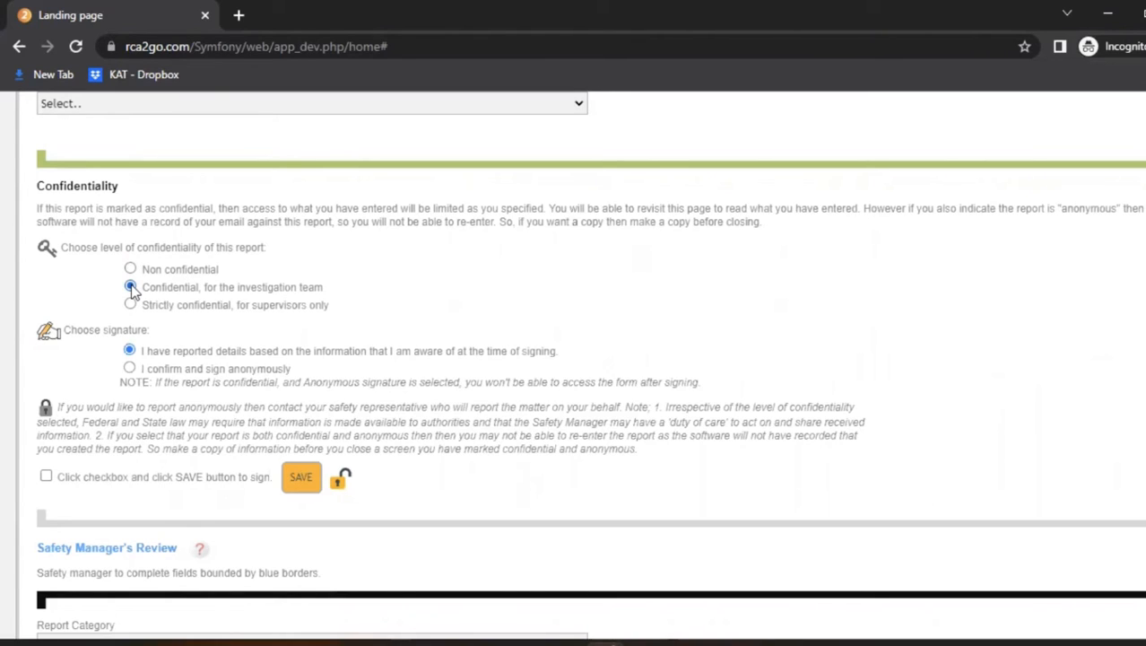
click(131, 305)
Sign and save the report using the non-anonymous signature, "I have reported details based on the information that I am aware of".
click(130, 369)
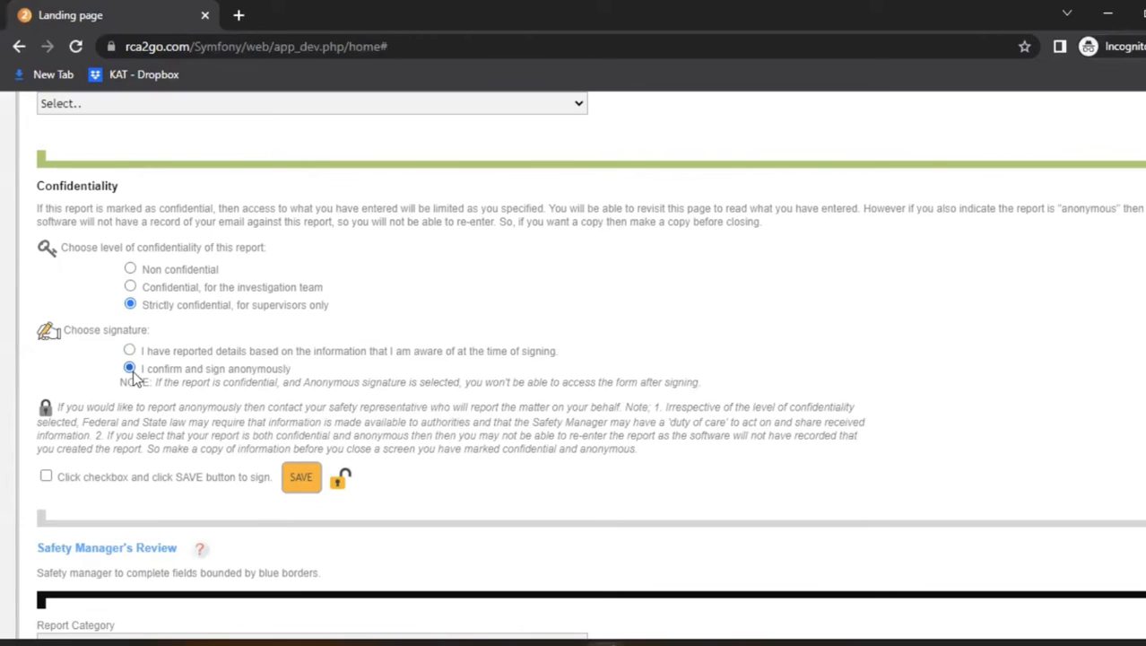
click(130, 351)
click(46, 476)
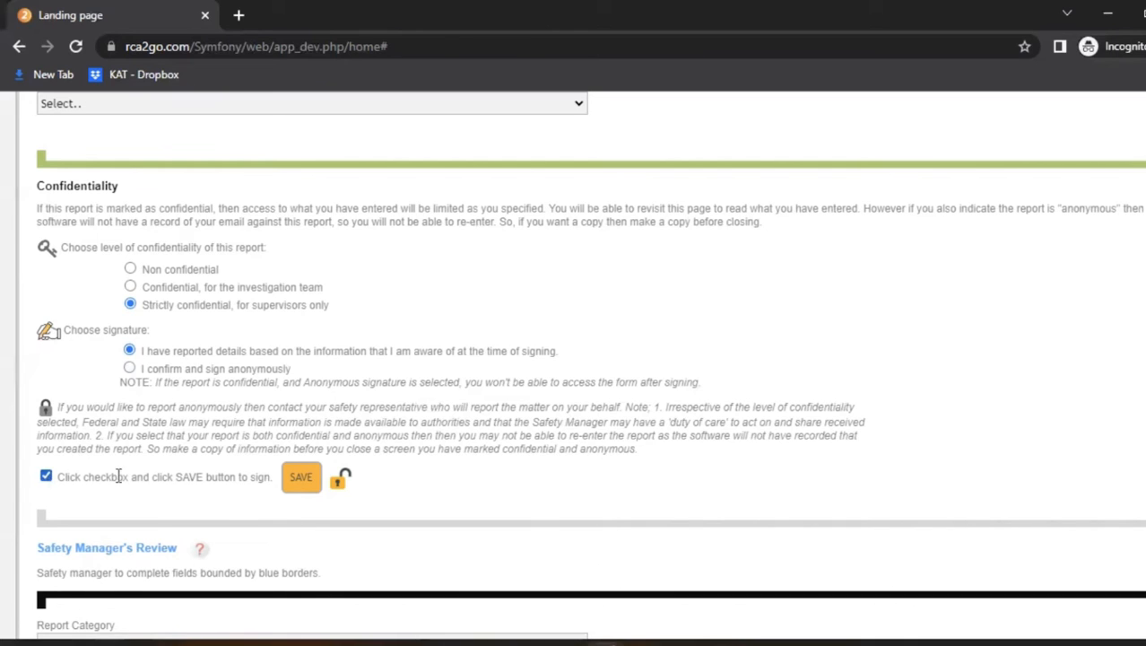
click(301, 482)
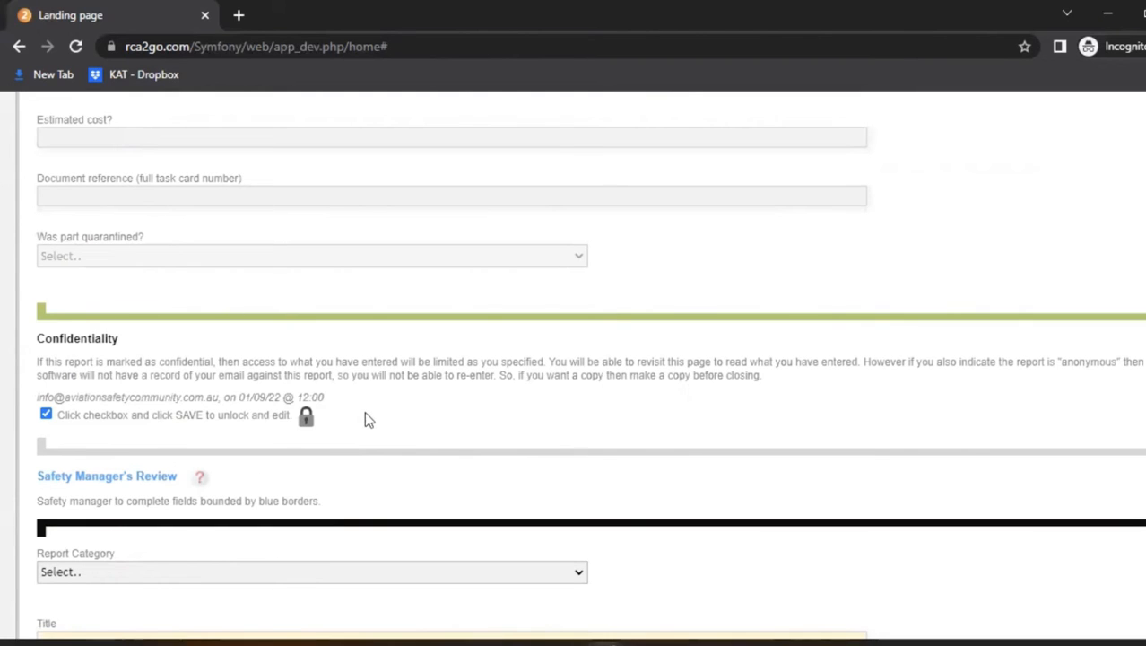
Answer No for both the Safety Manager's Additional Notes and the Reportable Matter (RM) Checklist.
scroll(364, 411, down, 1)
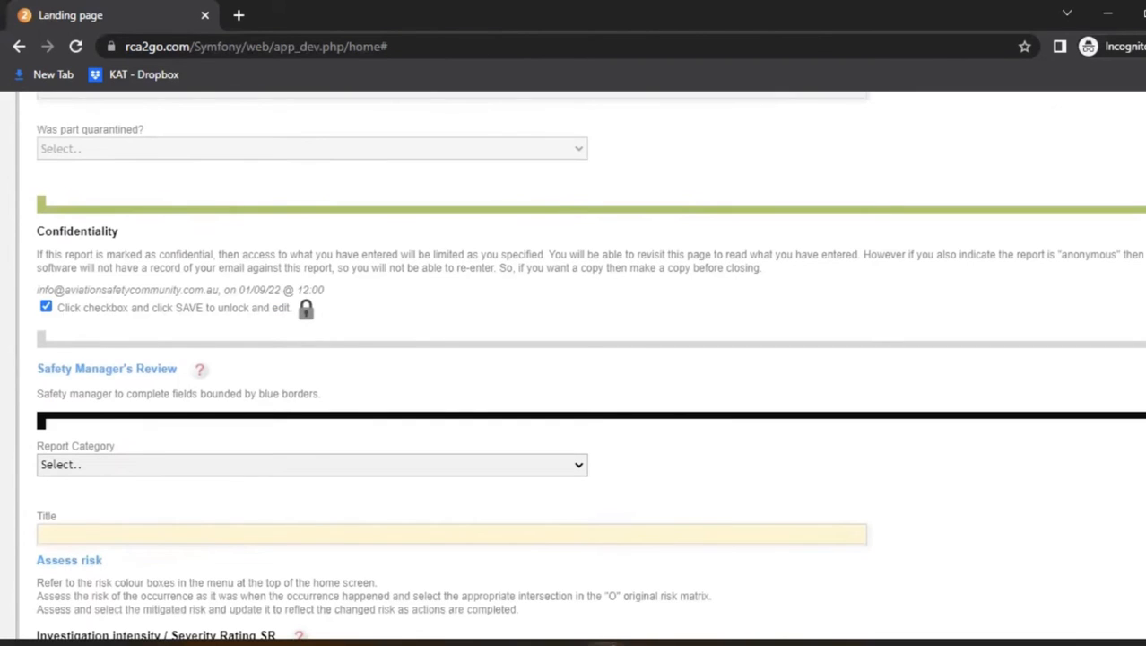
scroll(590, 366, down, 6)
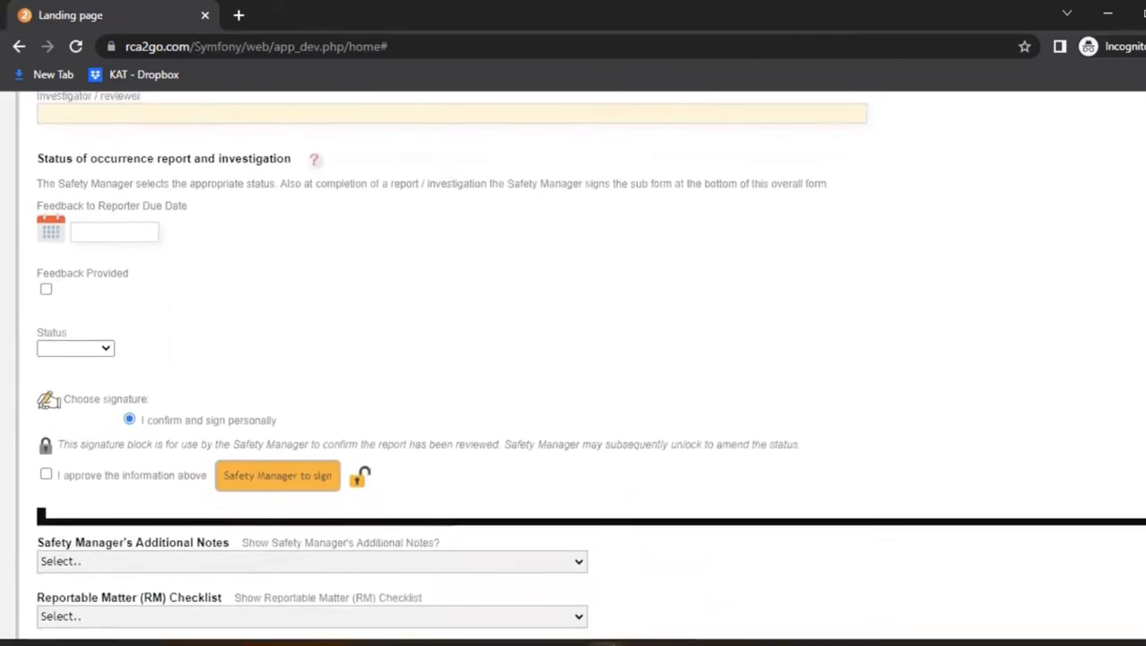
scroll(590, 366, down, 3)
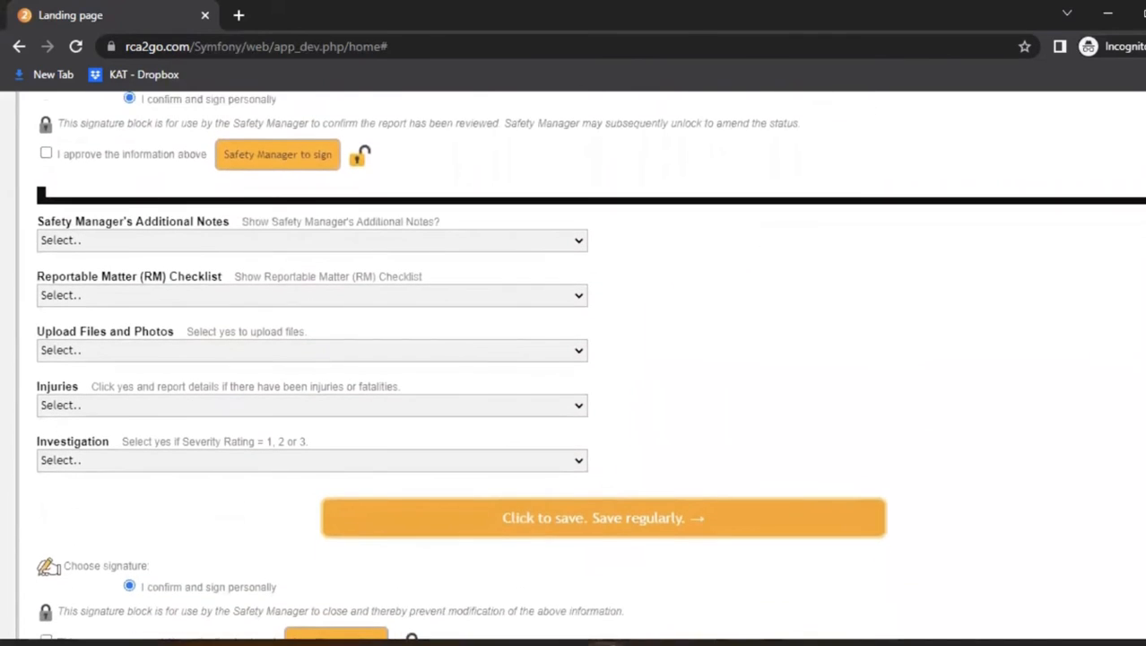
scroll(590, 366, up, 1)
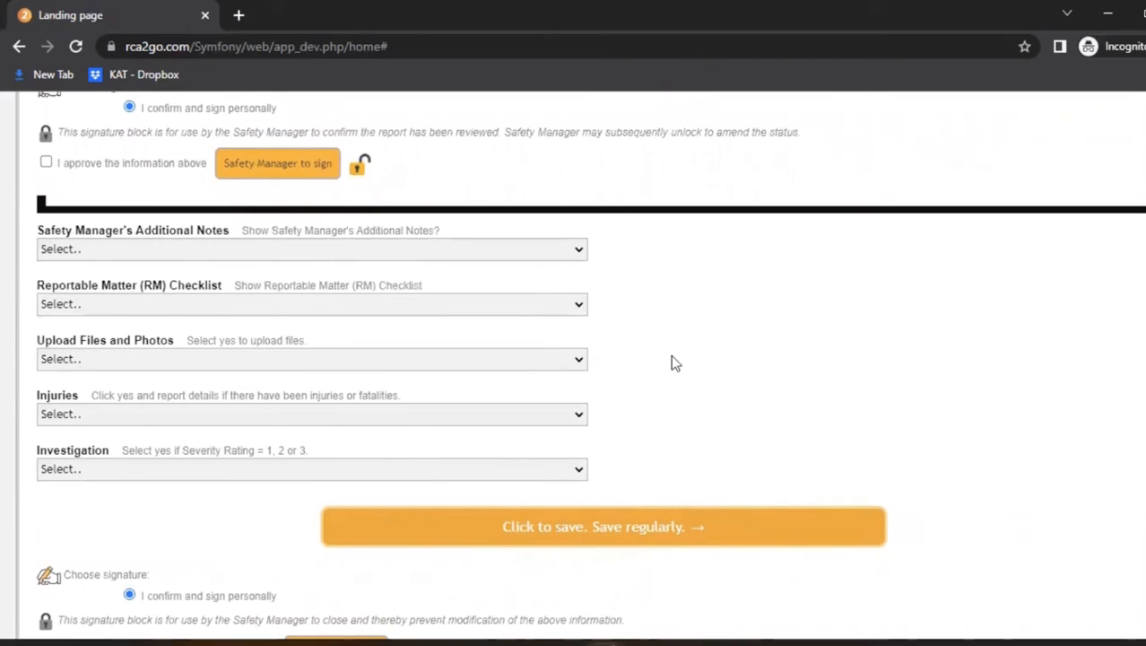
click(462, 251)
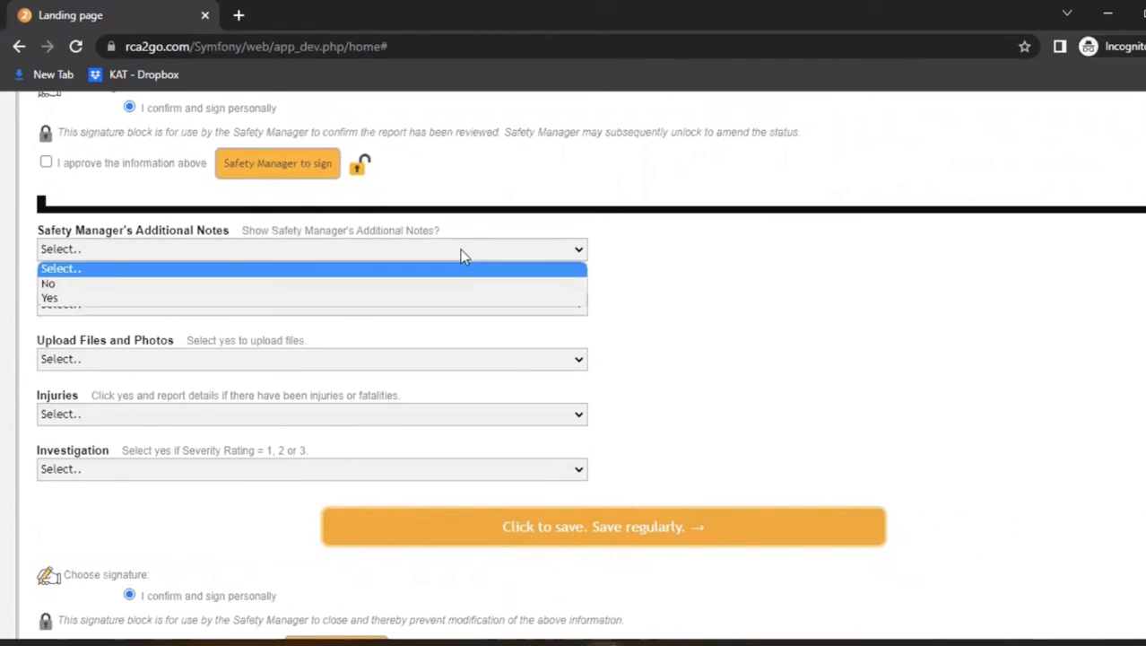
click(470, 284)
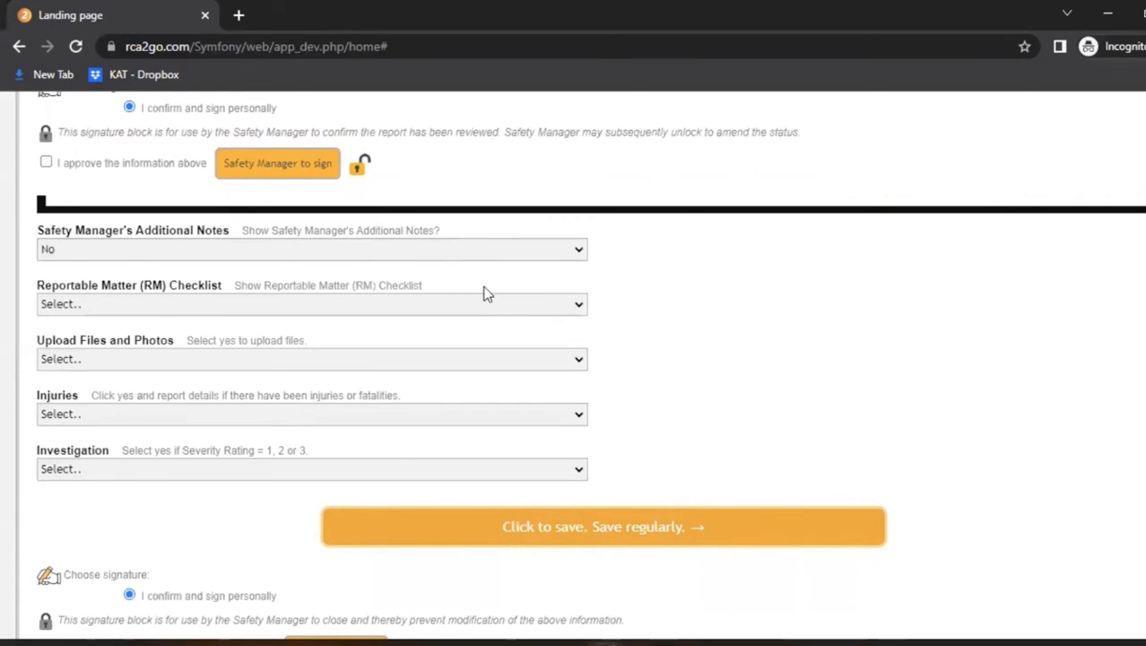
click(480, 305)
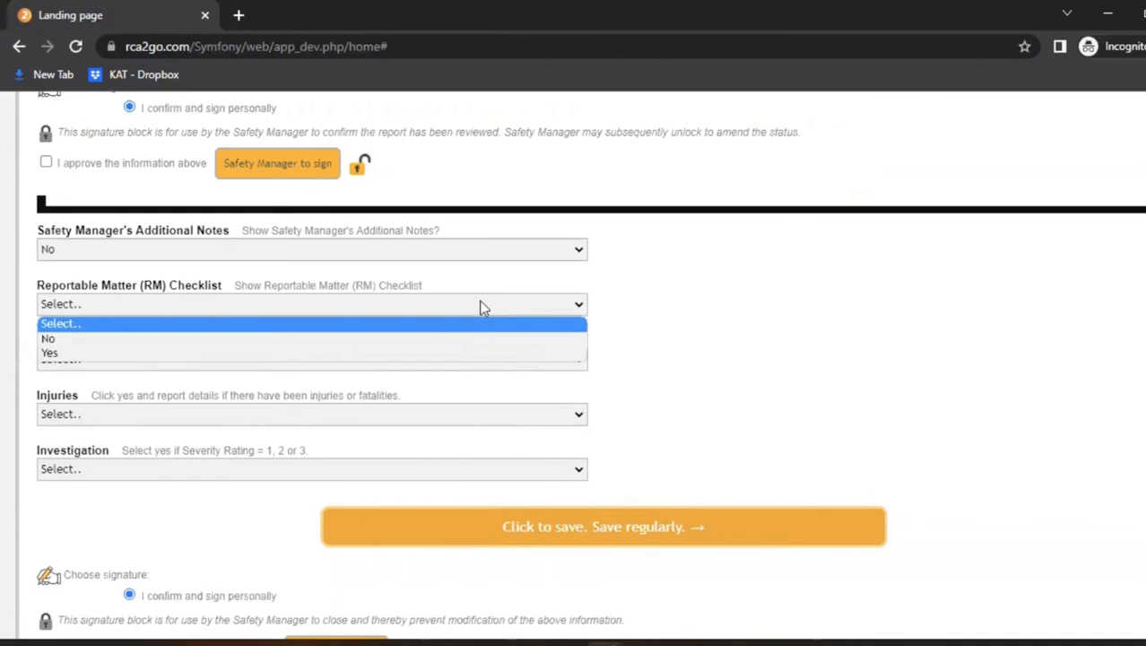
click(490, 338)
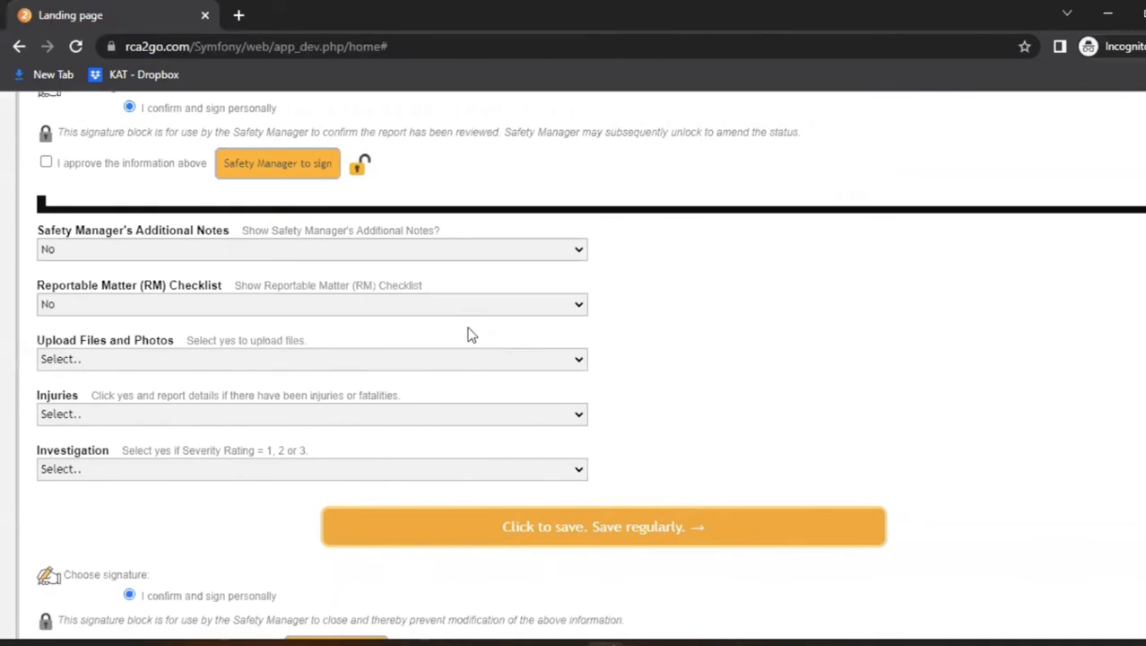
Set Upload Files and Photos to Yes.
click(473, 359)
click(477, 408)
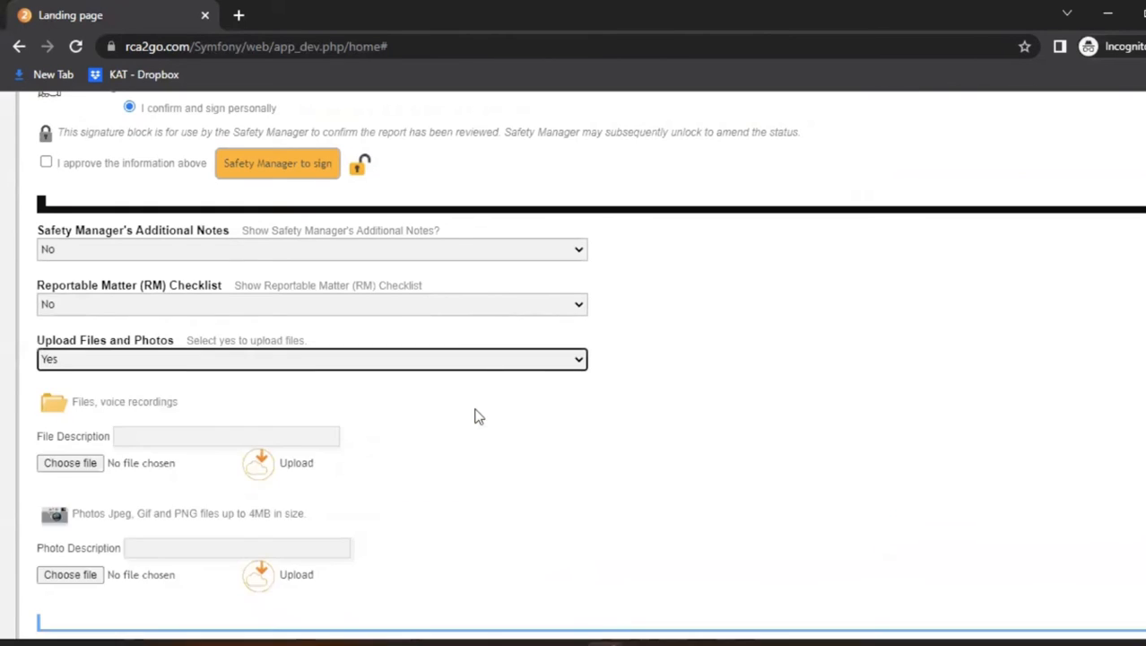
Set Upload Files and Photos to No and Injuries to Yes in the report's supplementary sections.
click(448, 364)
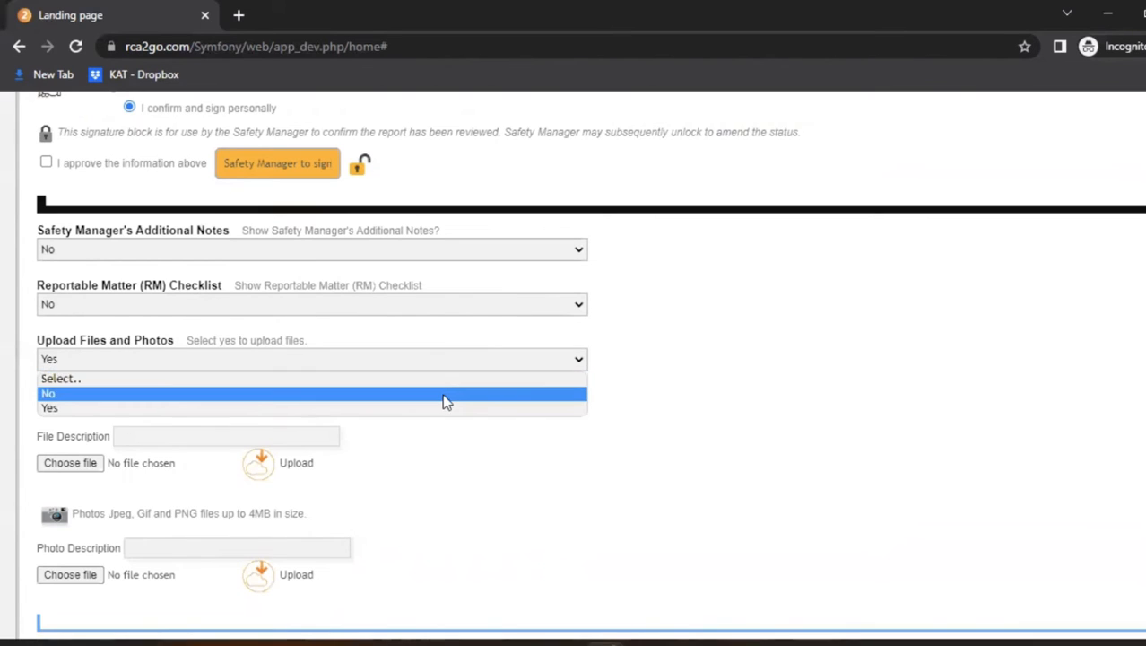
click(446, 394)
click(476, 418)
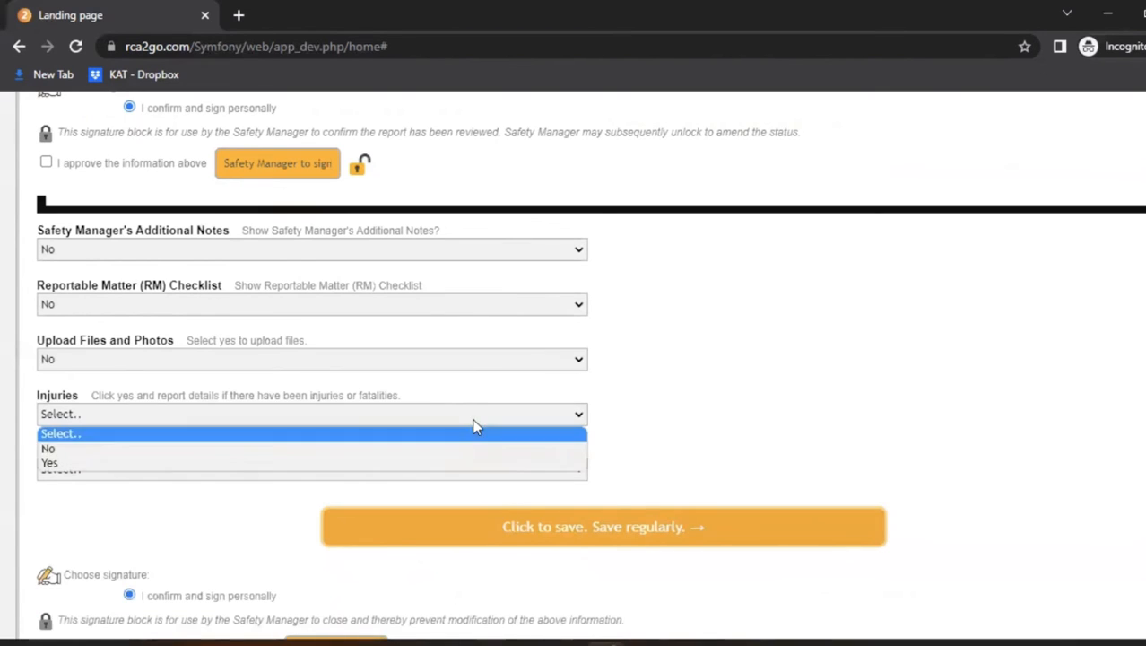
click(475, 463)
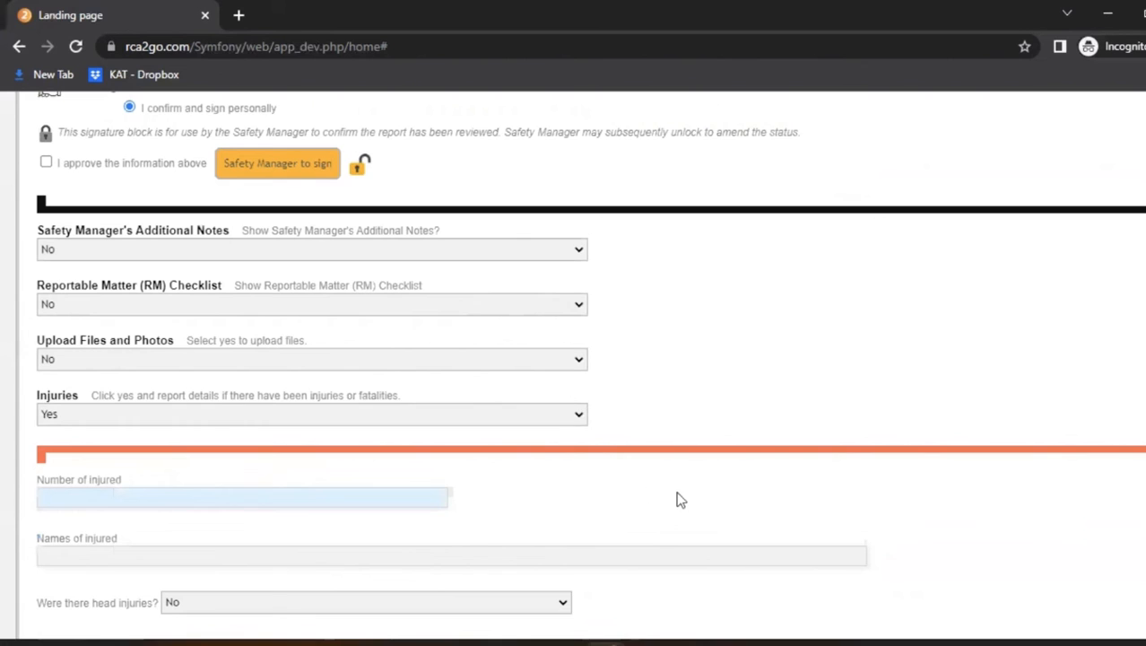
Set Investigation to No below the injury details.
scroll(997, 509, down, 4)
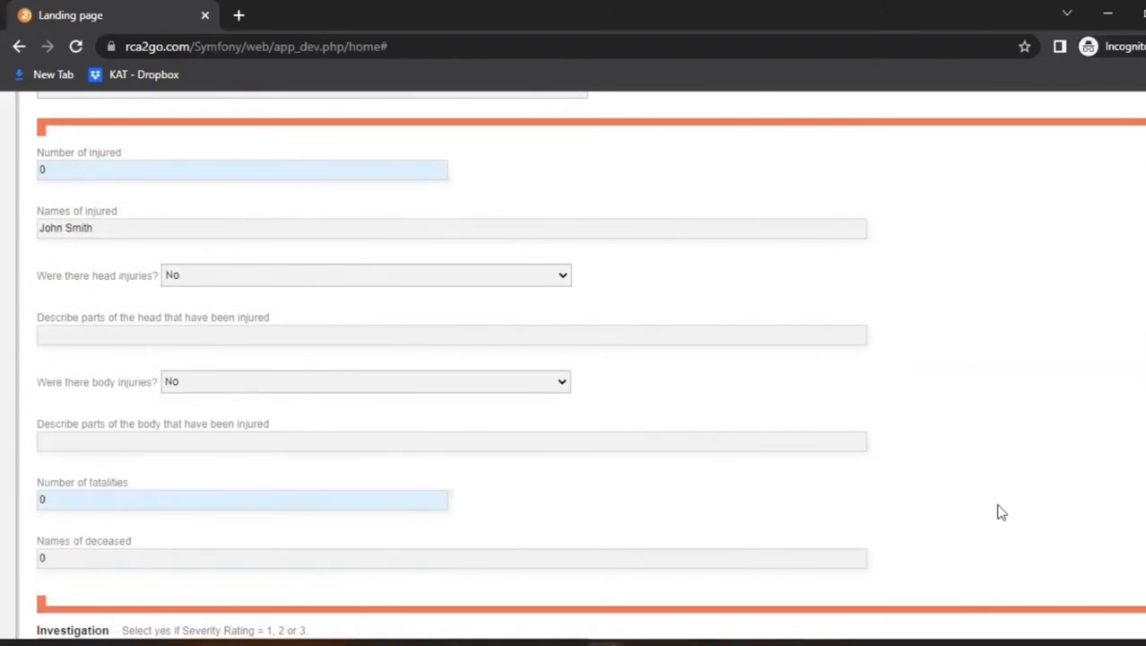
scroll(1002, 512, down, 5)
click(468, 233)
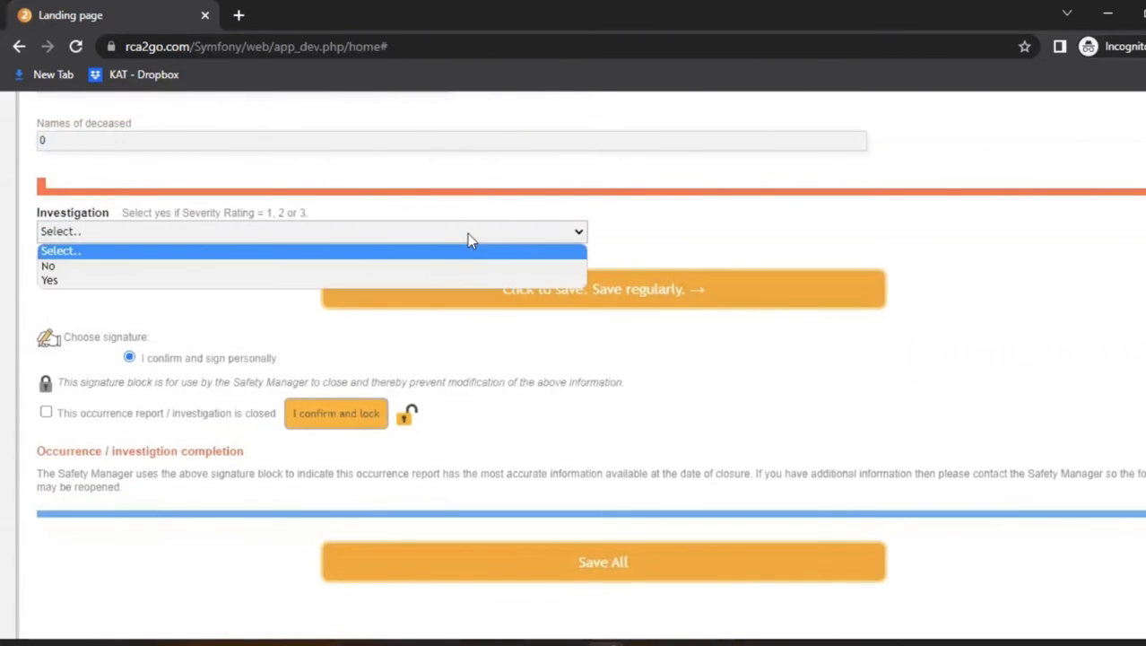
click(468, 266)
click(439, 254)
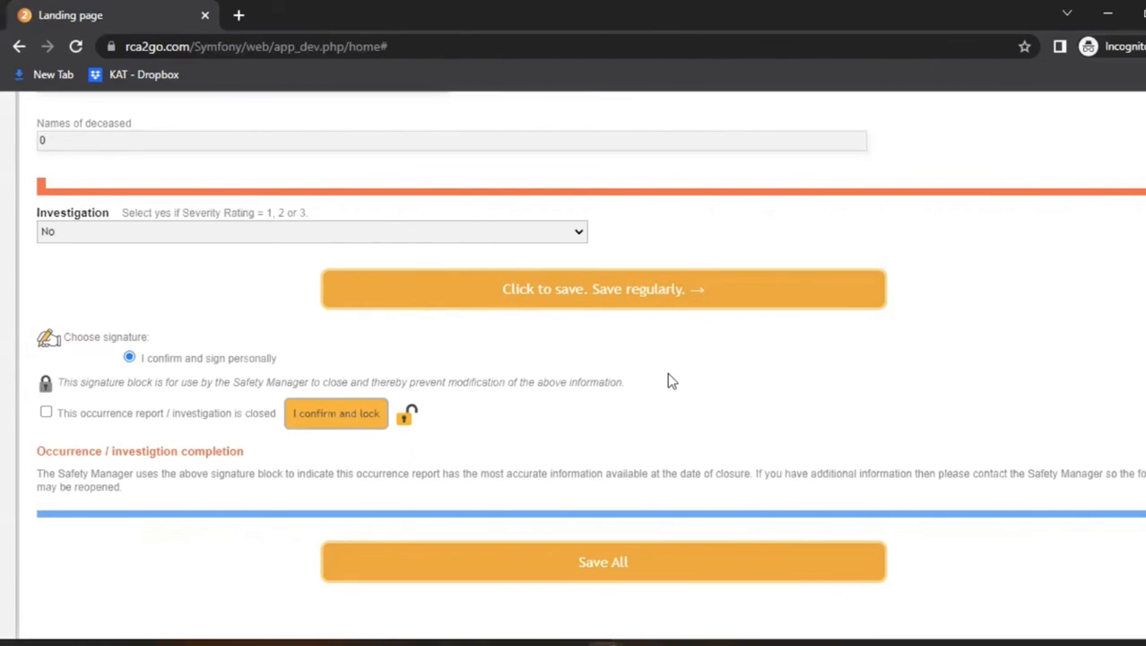
Save all sections of the Incident/Accident report and close it to return to the list of records.
click(584, 560)
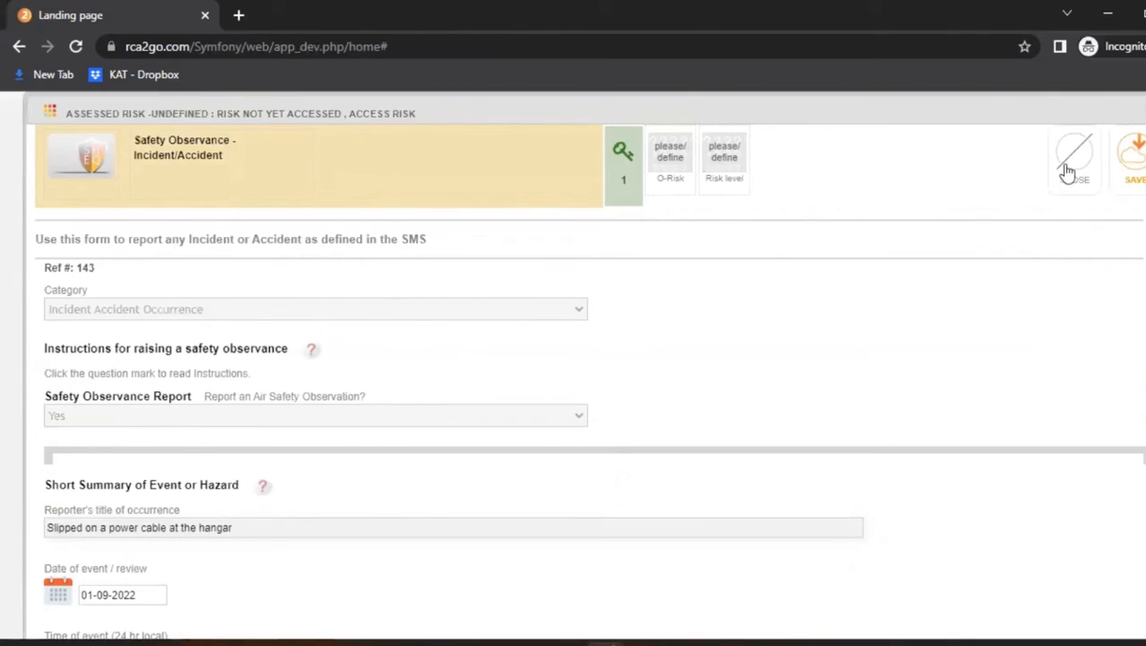
click(1069, 170)
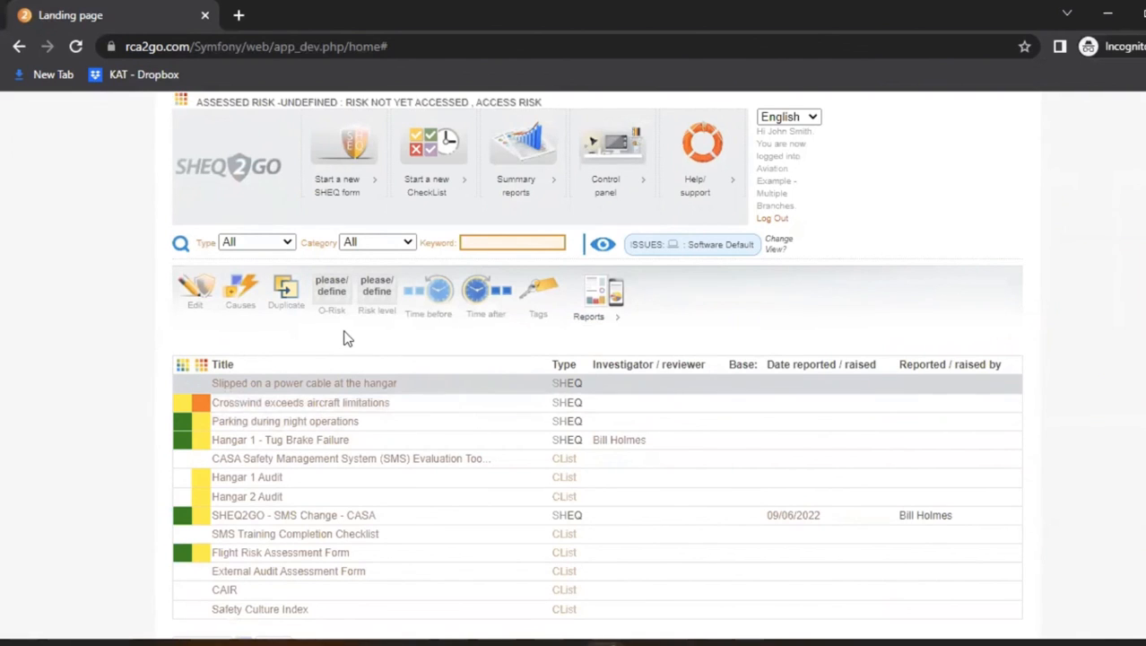
Show the forms available for starting a new SHEQ form.
mouse_move(349, 191)
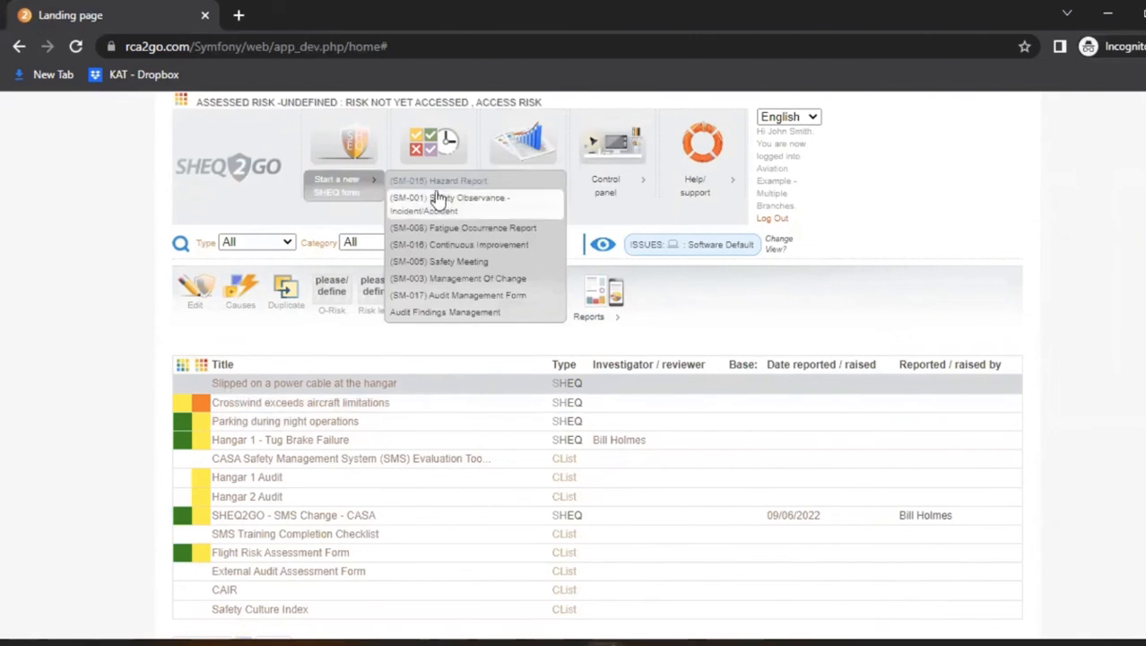